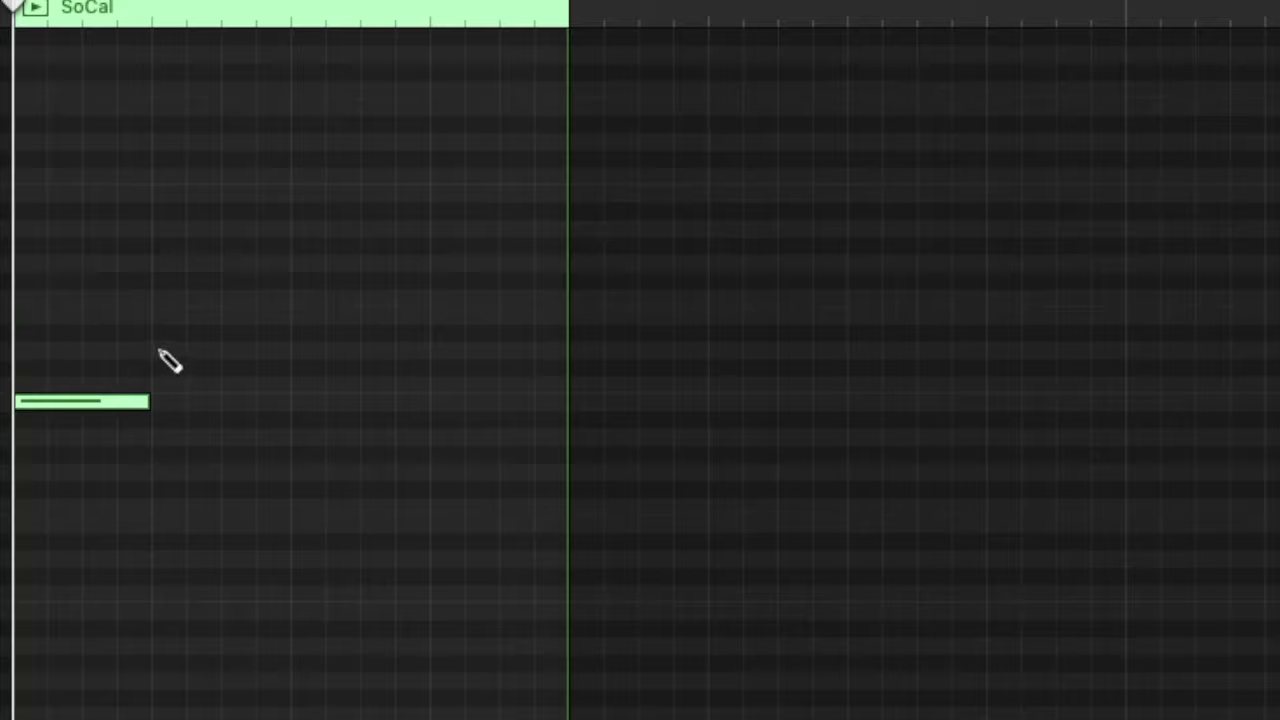
Complete the SoCal bar with upper-row notes on beats 2 and 4 and two half-beat lower-row notes on beat 3, and play it.
click(156, 351)
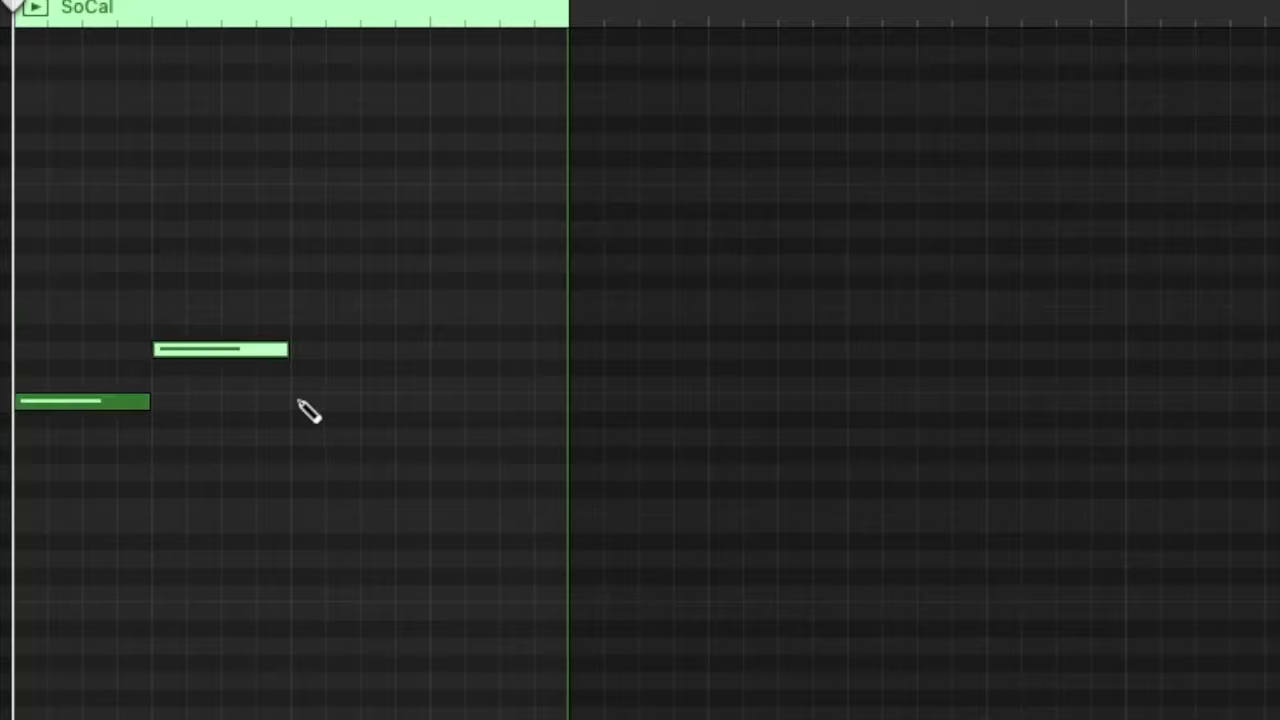
click(296, 402)
drag(421, 408, 357, 404)
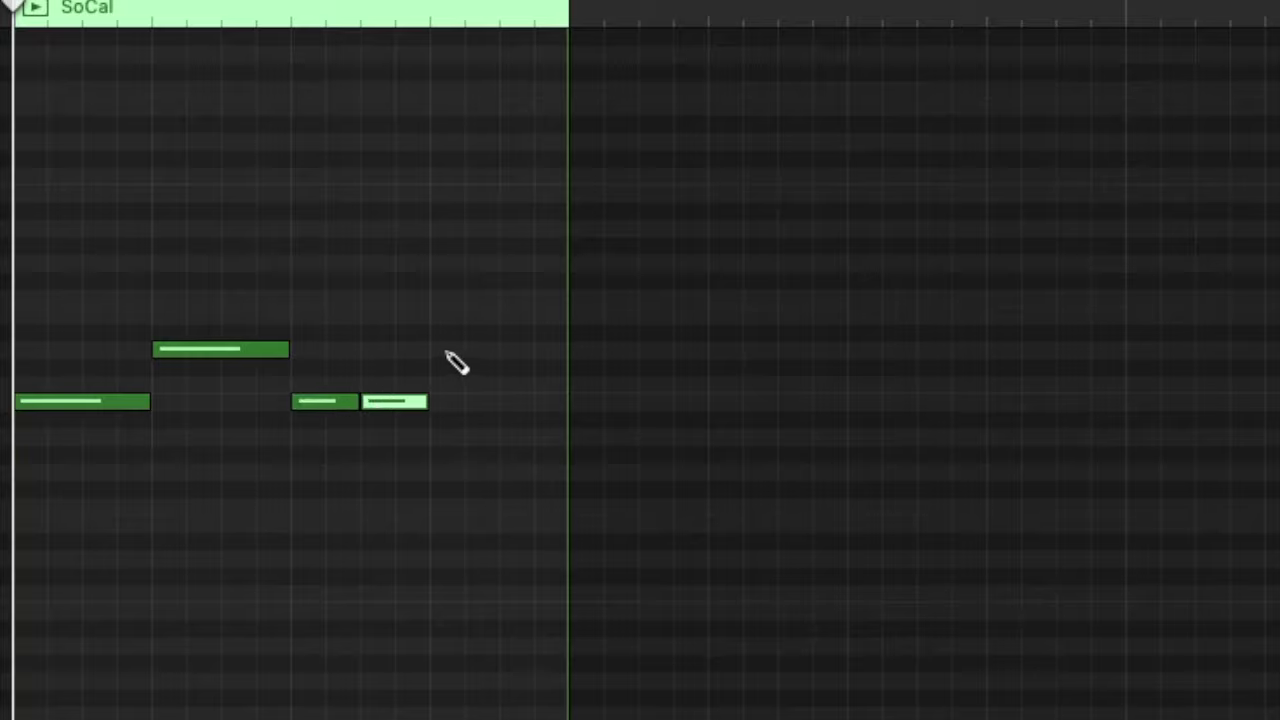
drag(487, 352, 560, 357)
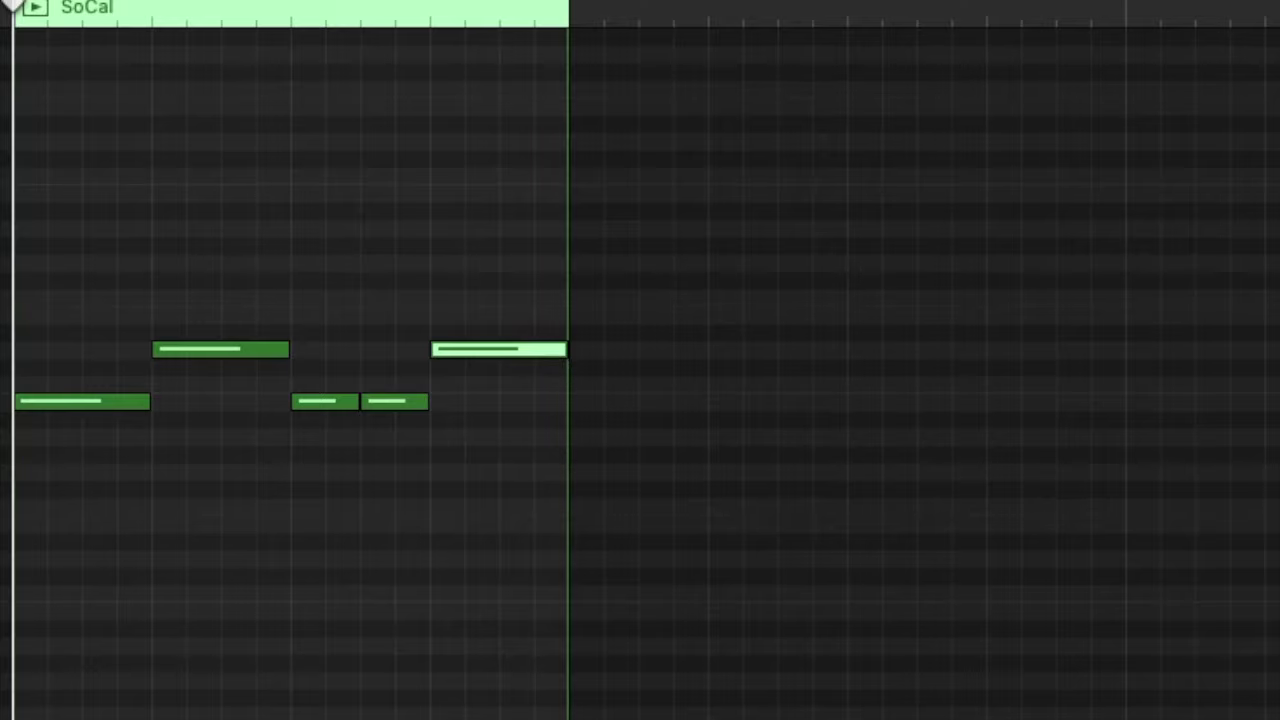
key(space)
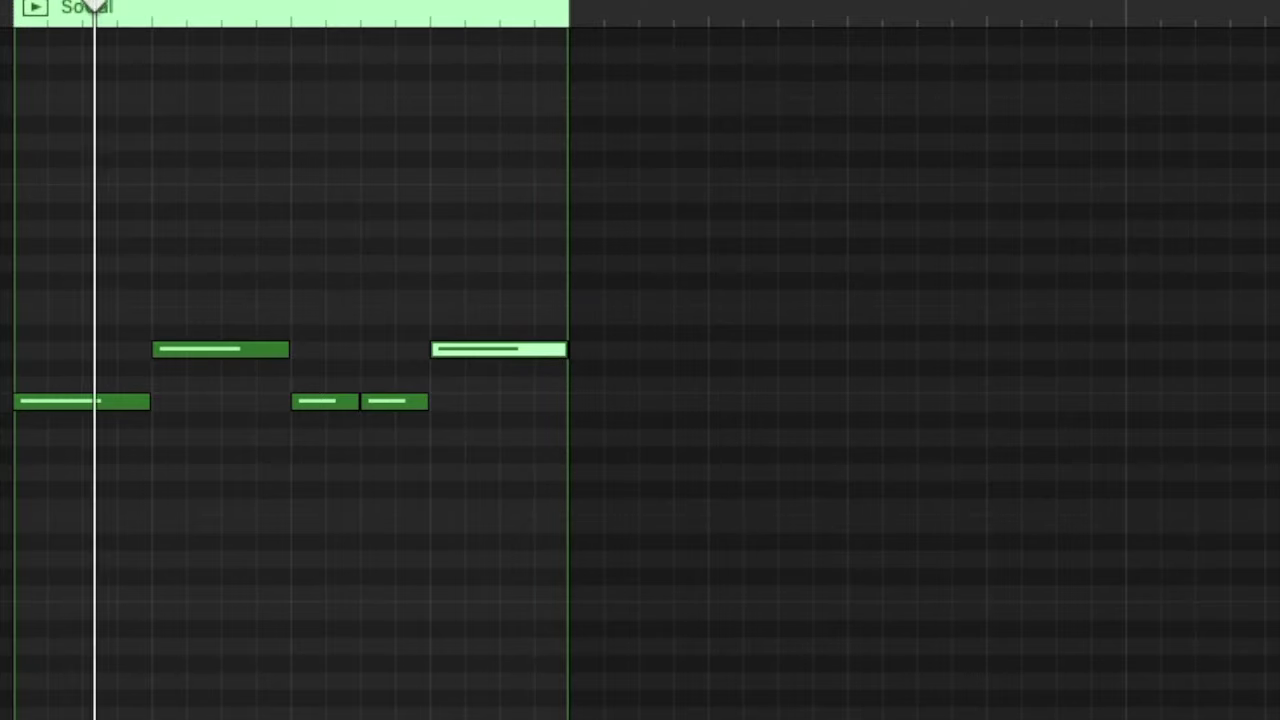
Add a row of consecutive half-beat notes above the existing drum pattern in the SoCal bar.
click(25, 268)
mouse_move(62, 273)
mouse_down()
mouse_move(62, 255)
mouse_move(63, 294)
mouse_up()
drag(145, 290, 80, 300)
click(98, 292)
click(160, 292)
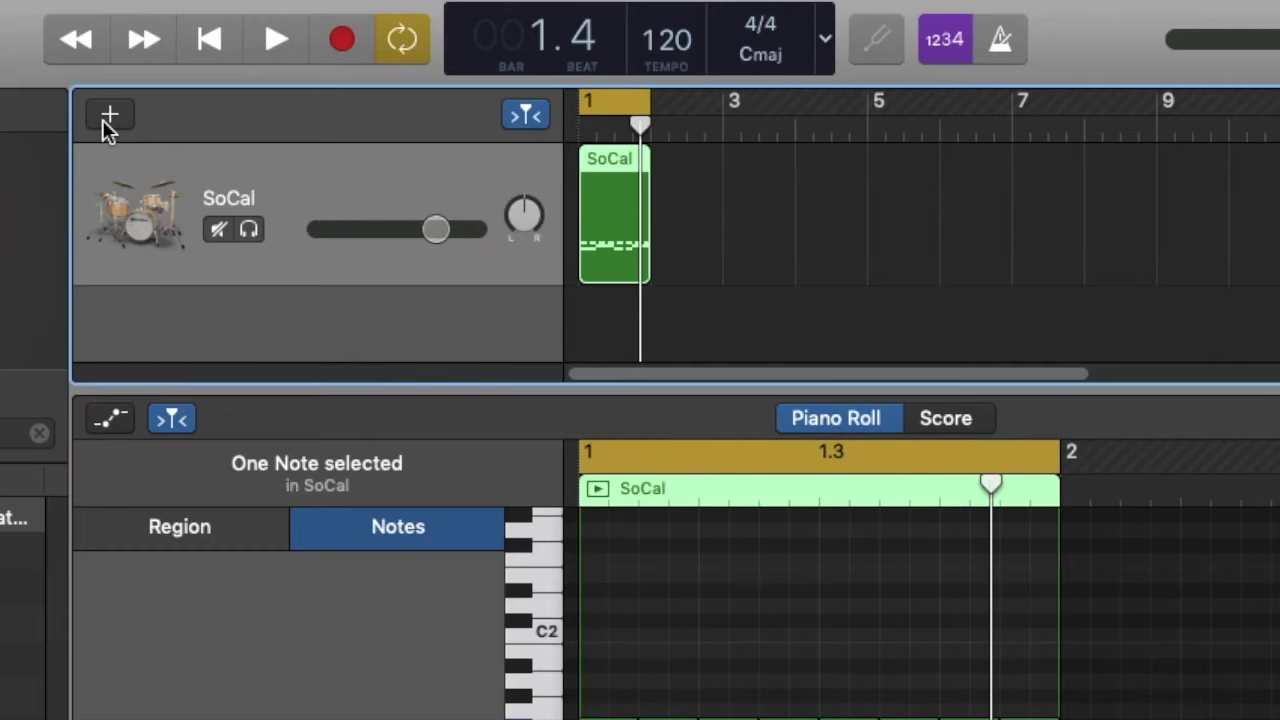
Add a Jazz Organ software instrument track and create a region for it in bar 2.
click(104, 120)
double_click(272, 295)
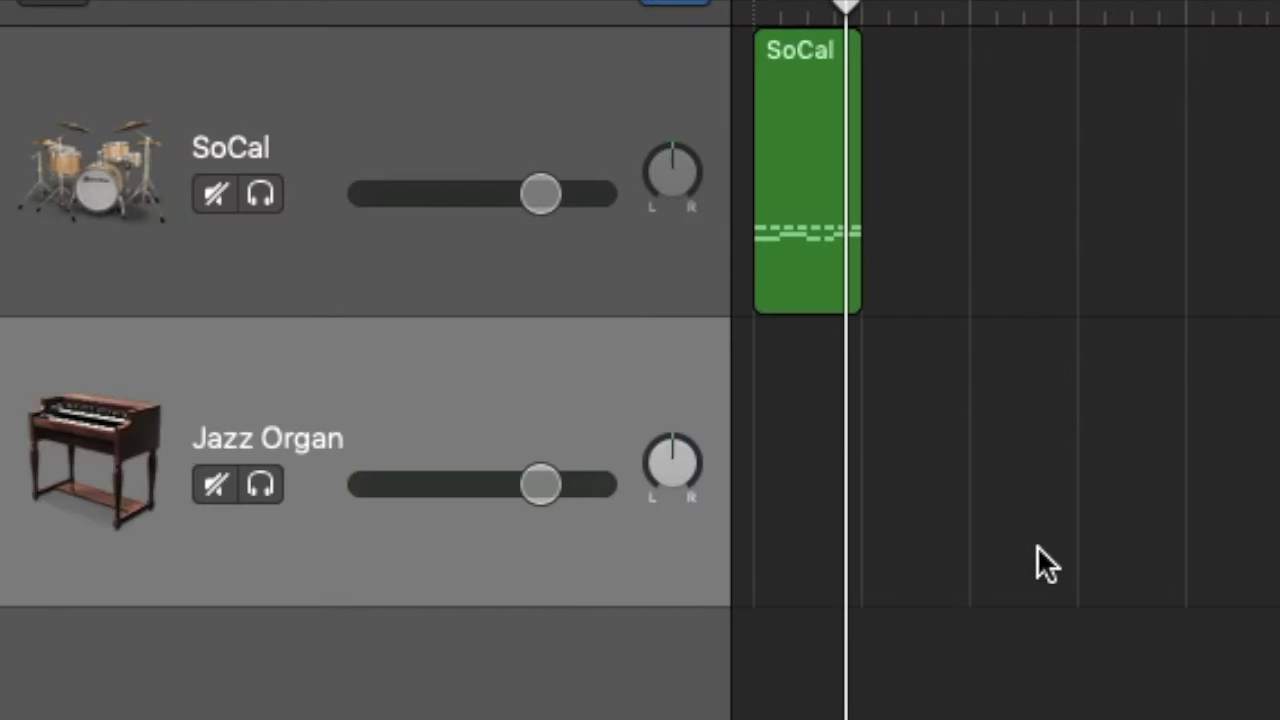
double_click(1037, 547)
Place a C4 note on the first beat of the Jazz Organ region and lengthen it to one beat.
click(636, 211)
scroll(672, 260, up, 3)
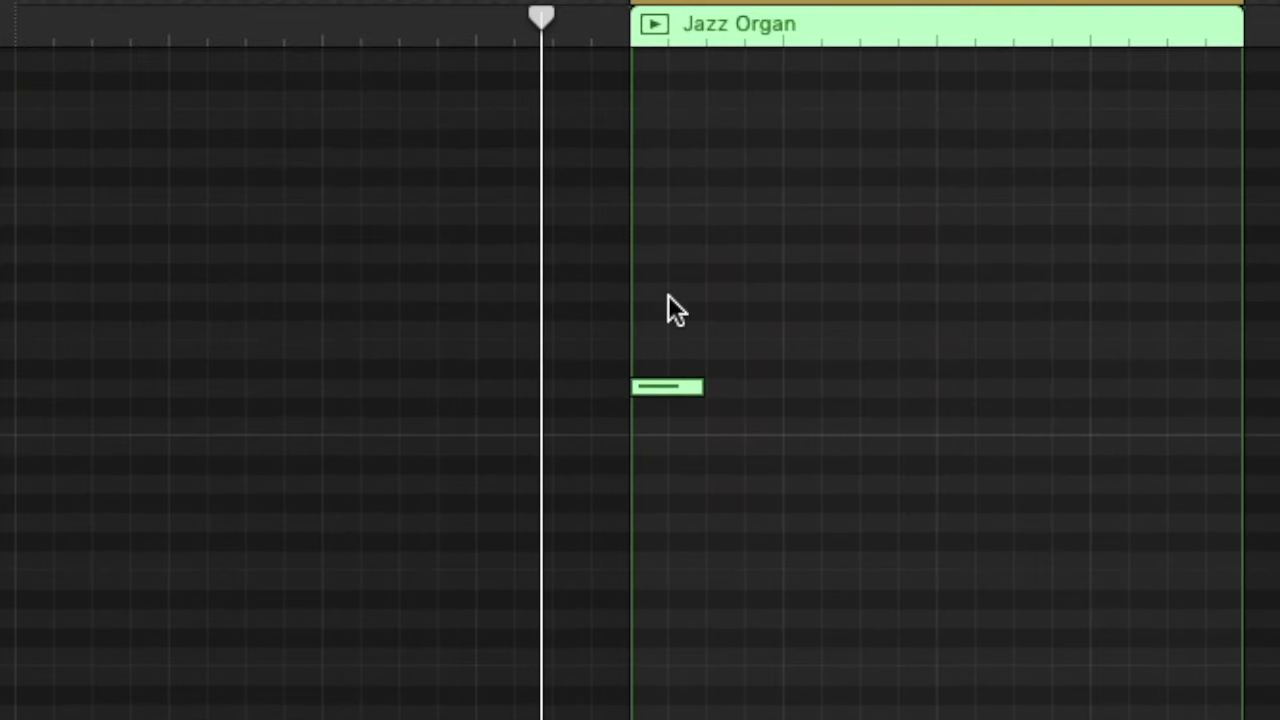
drag(664, 394, 662, 193)
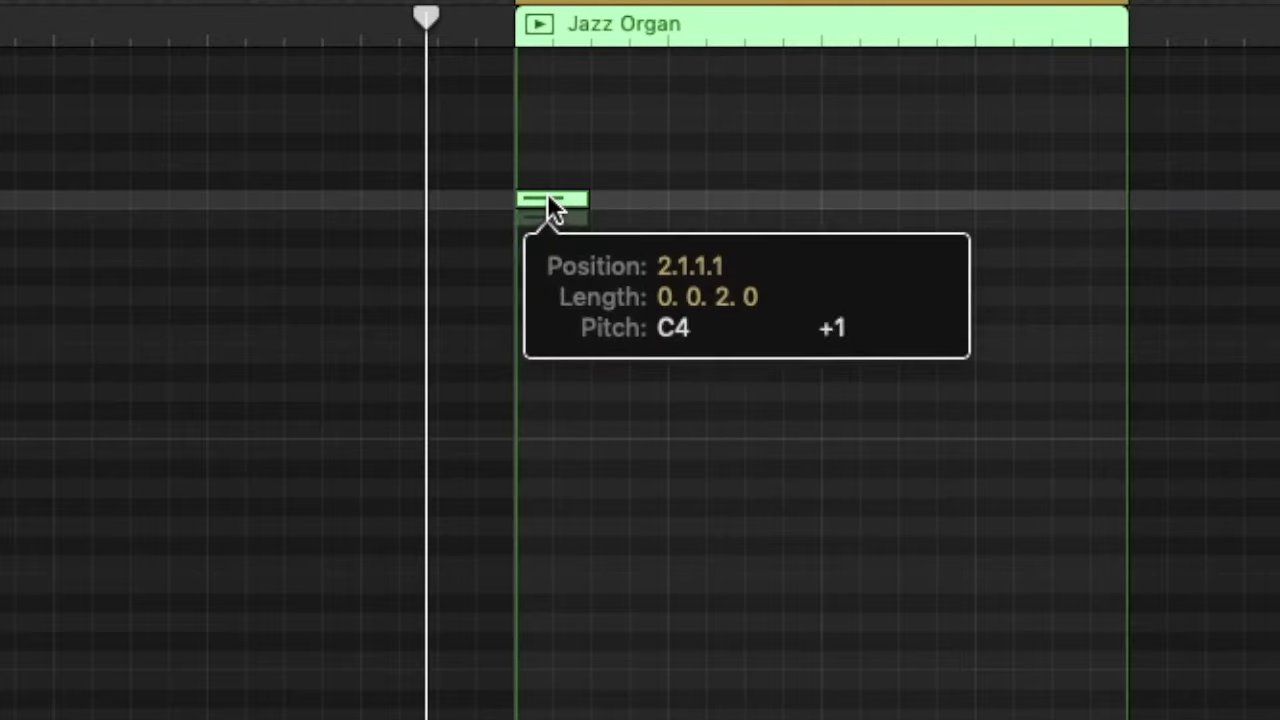
drag(580, 196, 657, 203)
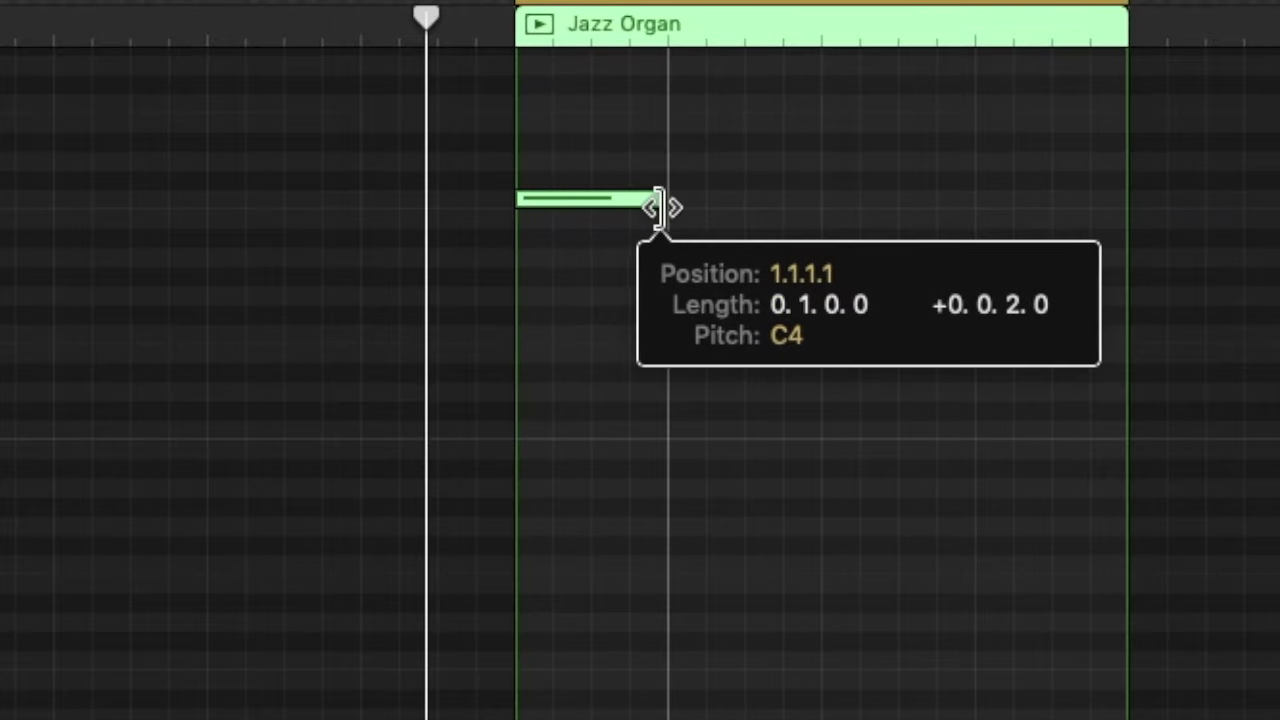
Continue the organ melody with half-beat G3 and F3 notes on beat 2 and a one-beat G3 on beat 3.
click(680, 309)
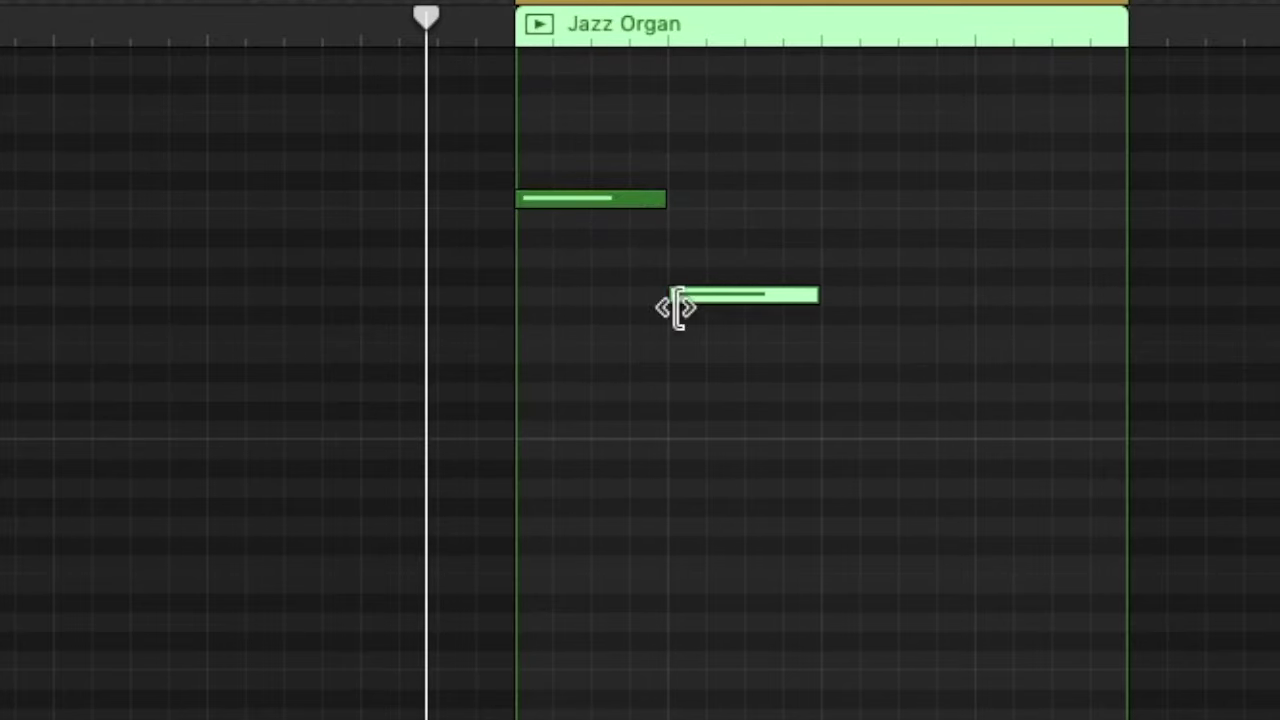
drag(806, 291, 742, 294)
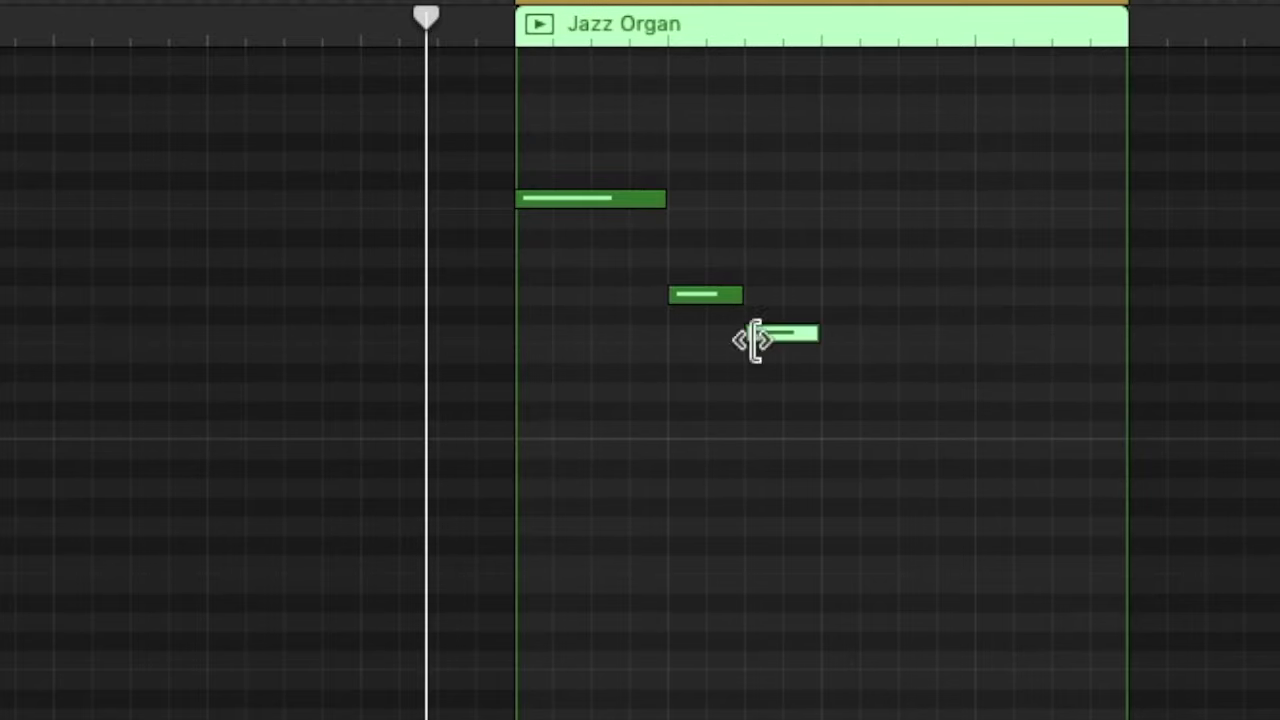
click(603, 203)
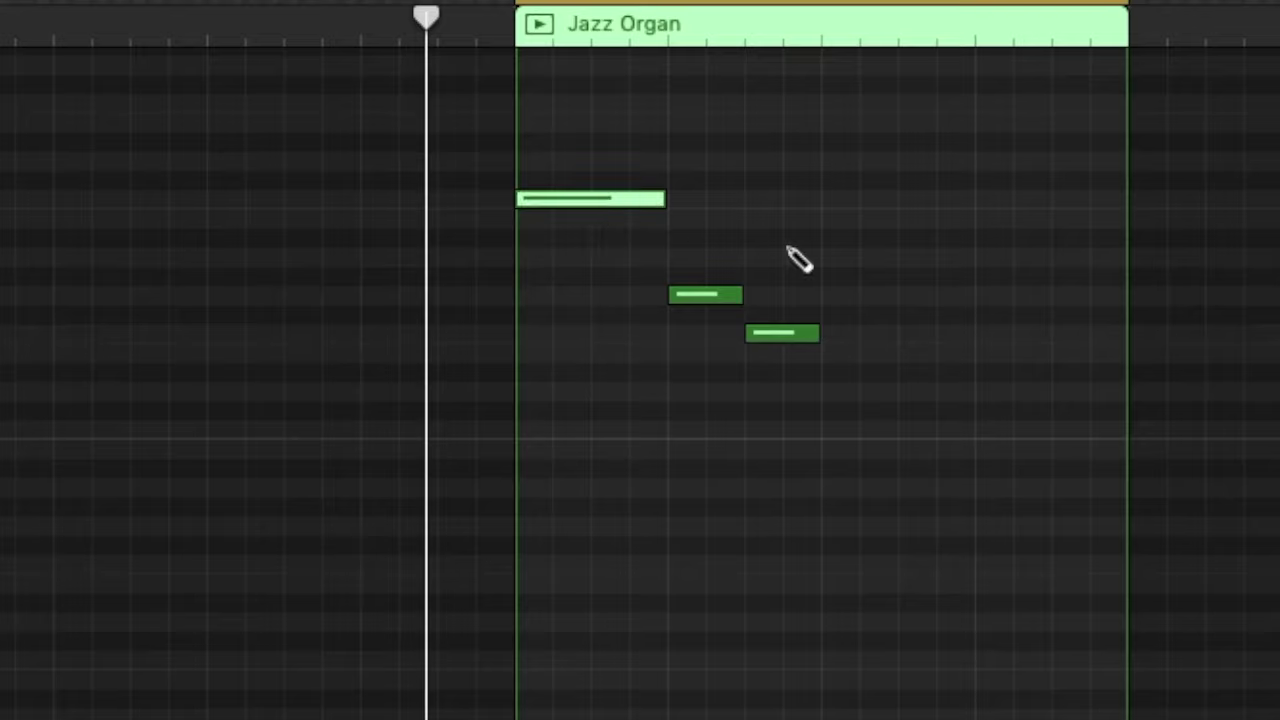
click(834, 306)
click(789, 330)
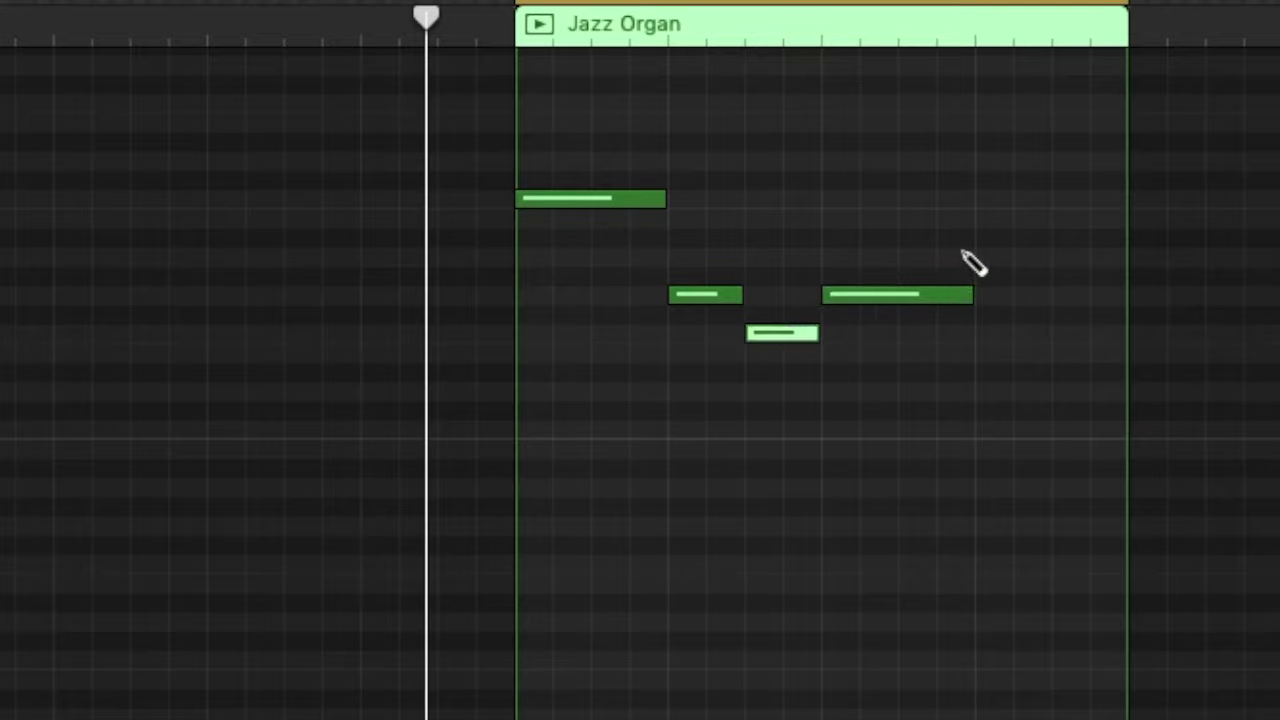
Add a half-beat B3 note at the end of the bar, extend the beat-3 G3 up to it, and play the melody.
click(1065, 240)
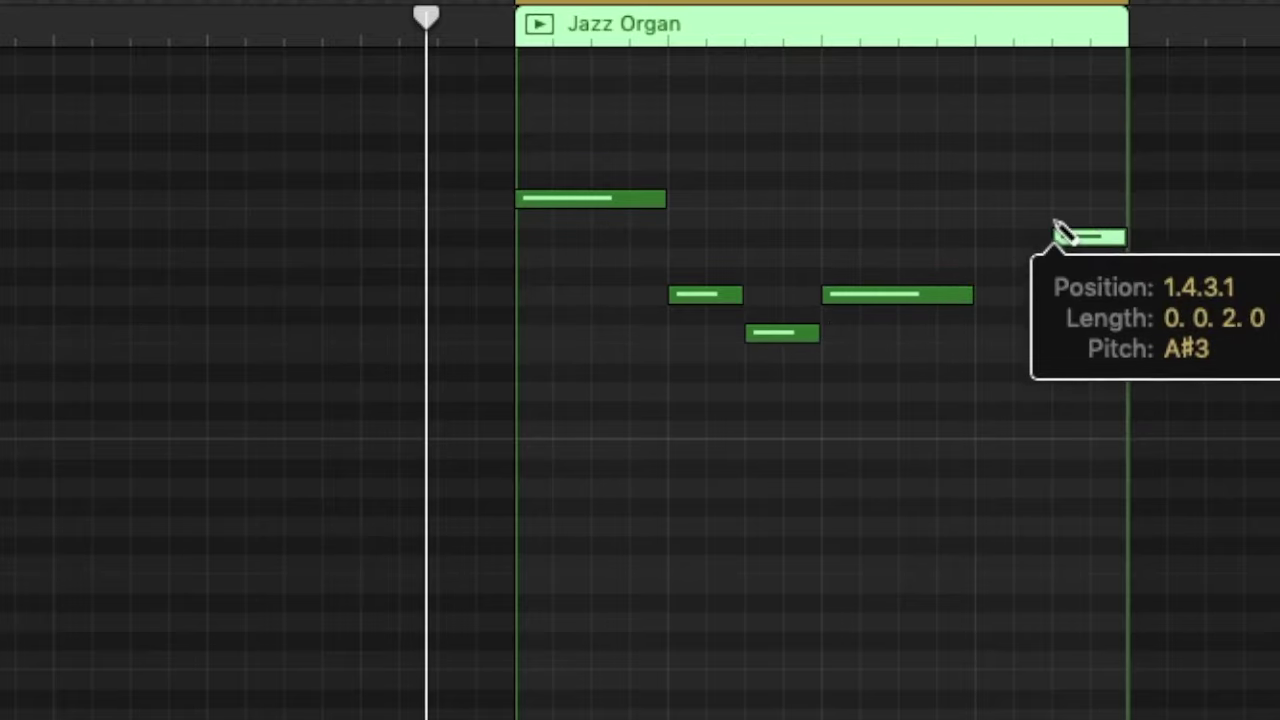
drag(1083, 235, 1083, 216)
drag(968, 294, 1050, 300)
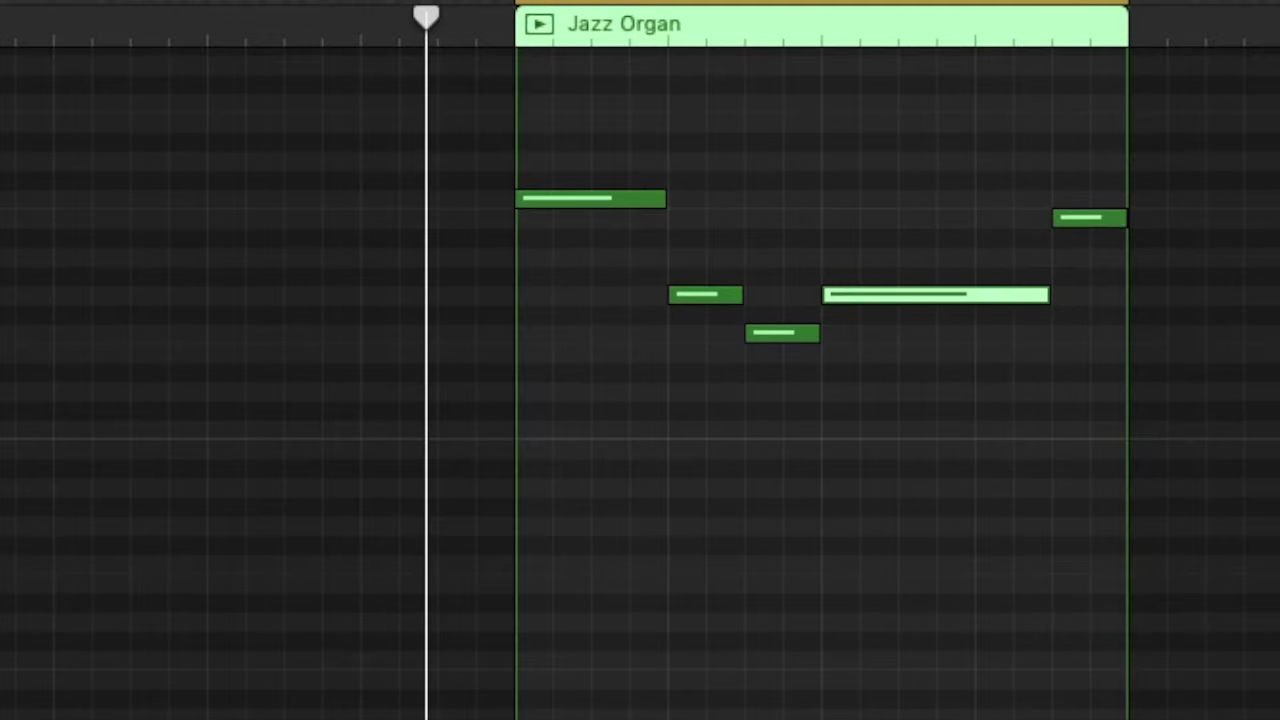
key(space)
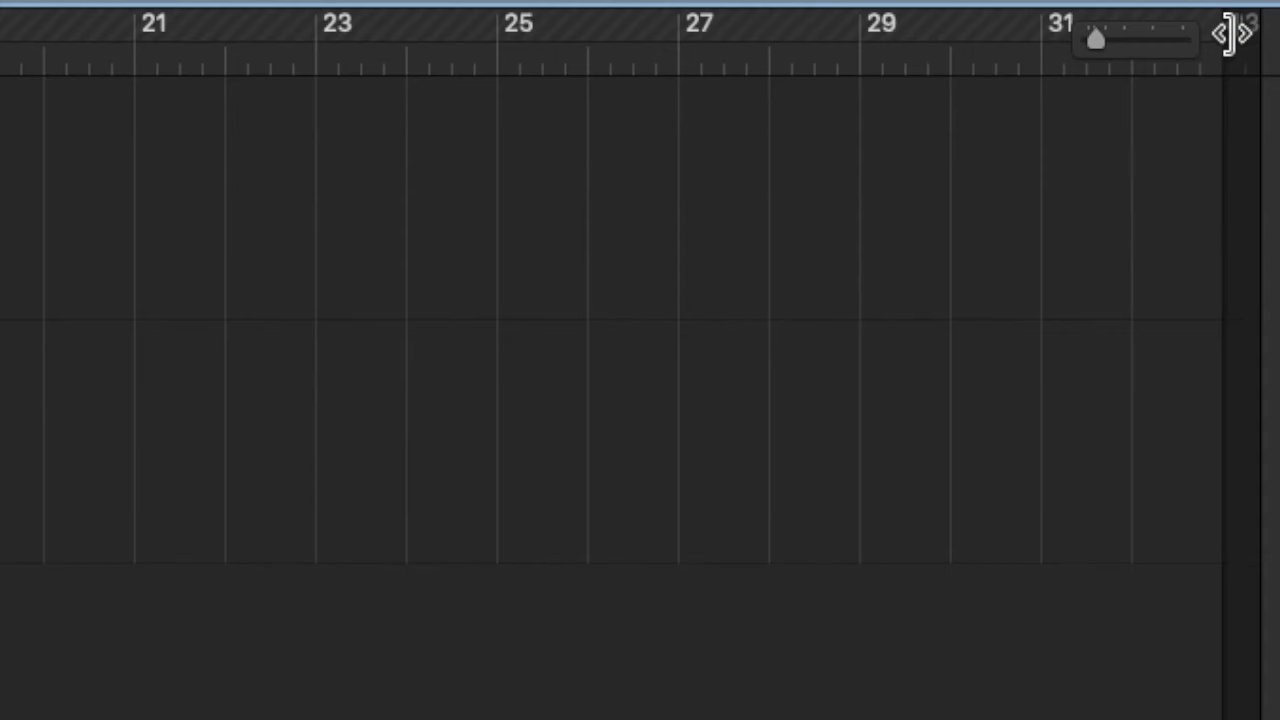
Extend the project length and loop the SoCal and Jazz Organ regions out to the project end.
drag(1229, 34, 920, 54)
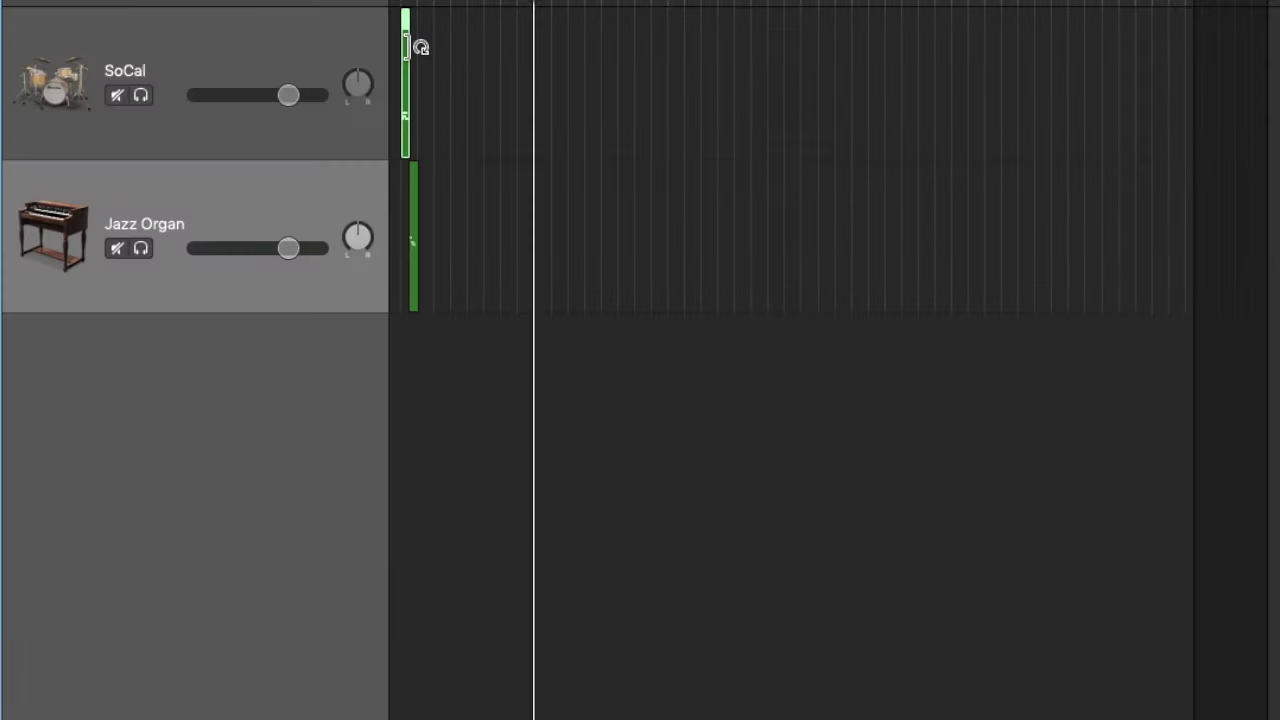
drag(420, 46, 1234, 149)
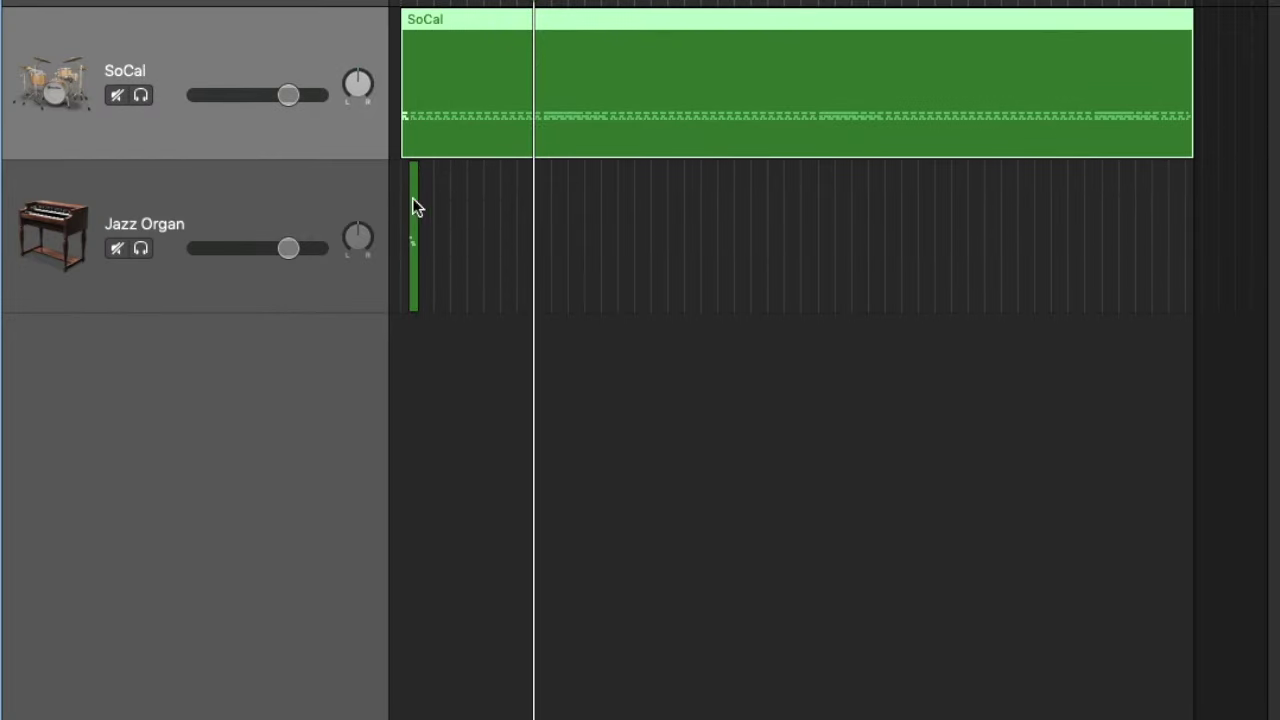
drag(428, 200, 1194, 277)
drag(1190, 12, 1189, 23)
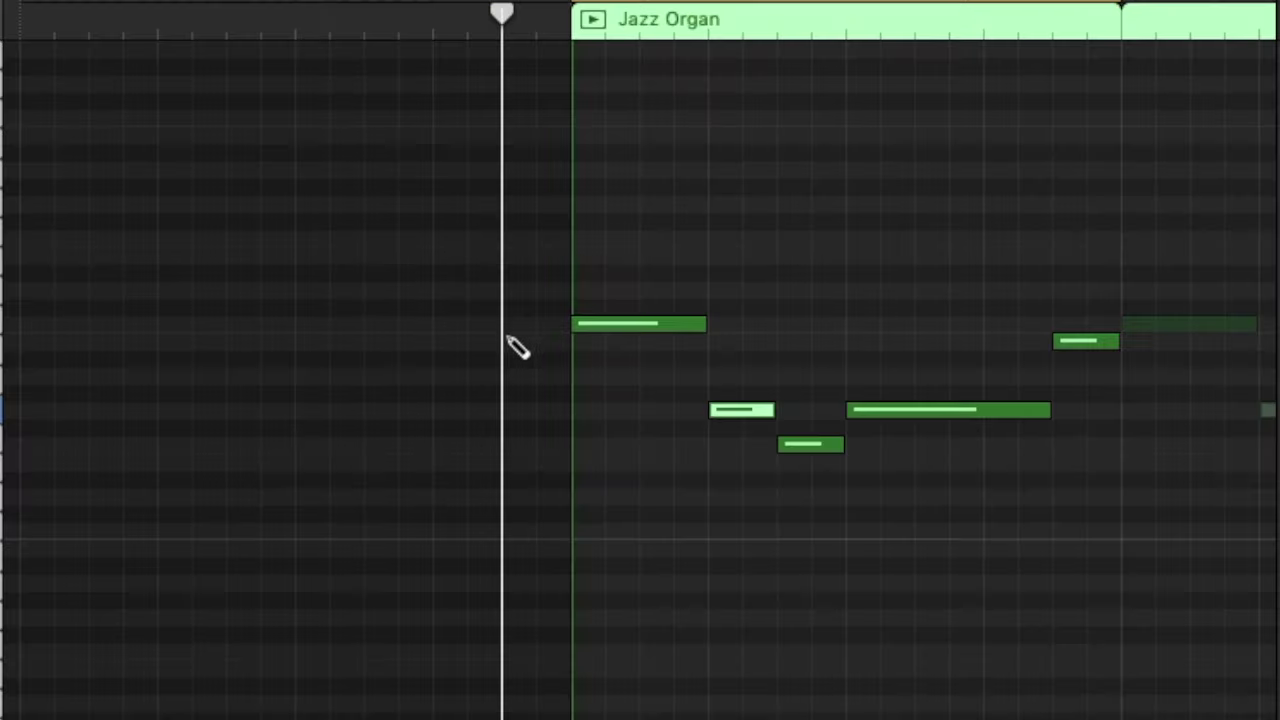
Add a half-beat B3 organ pickup at the end of bar 1 and two-beat C4 and C3 closing notes after the last loop.
super+click(508, 342)
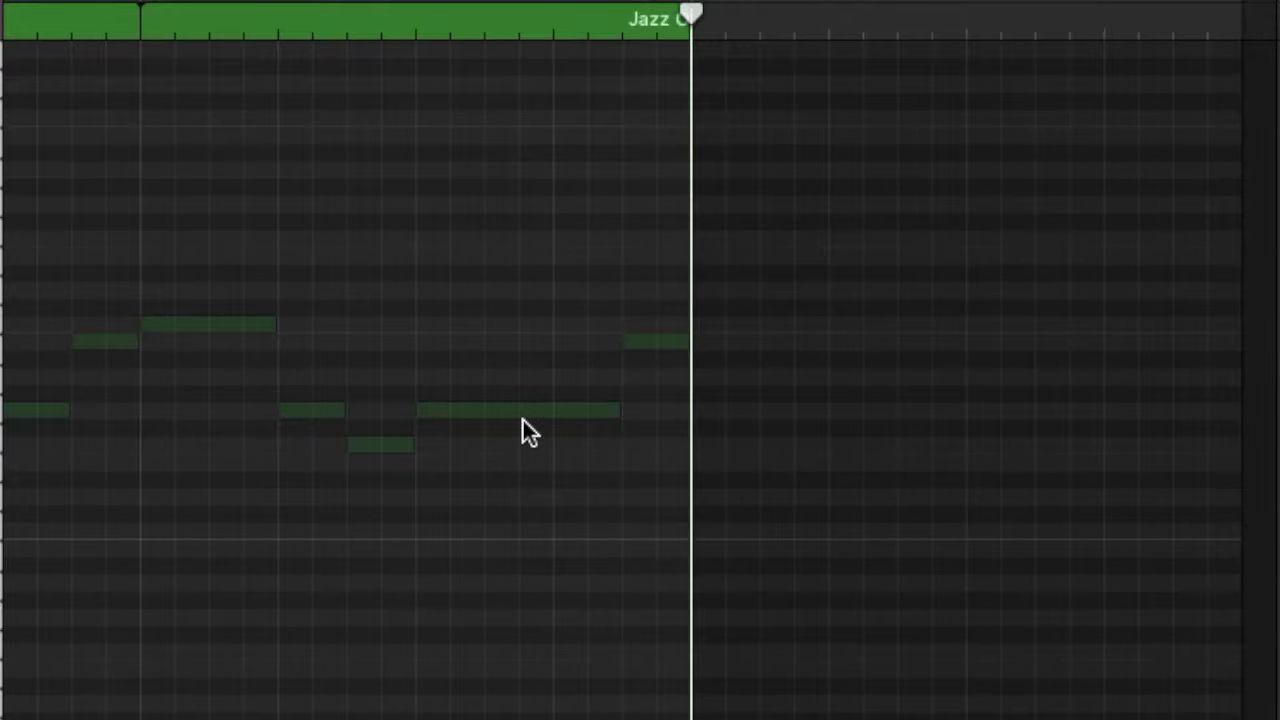
super+click(706, 342)
drag(718, 344, 964, 326)
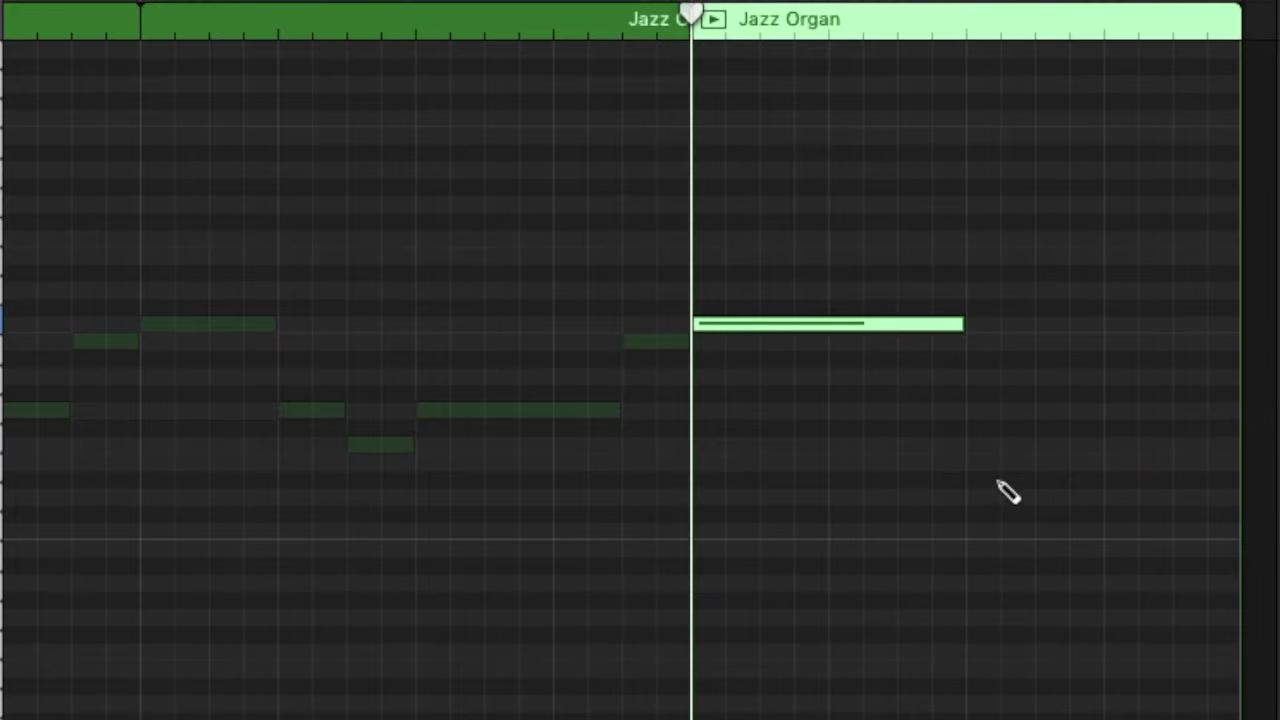
super+click(968, 530)
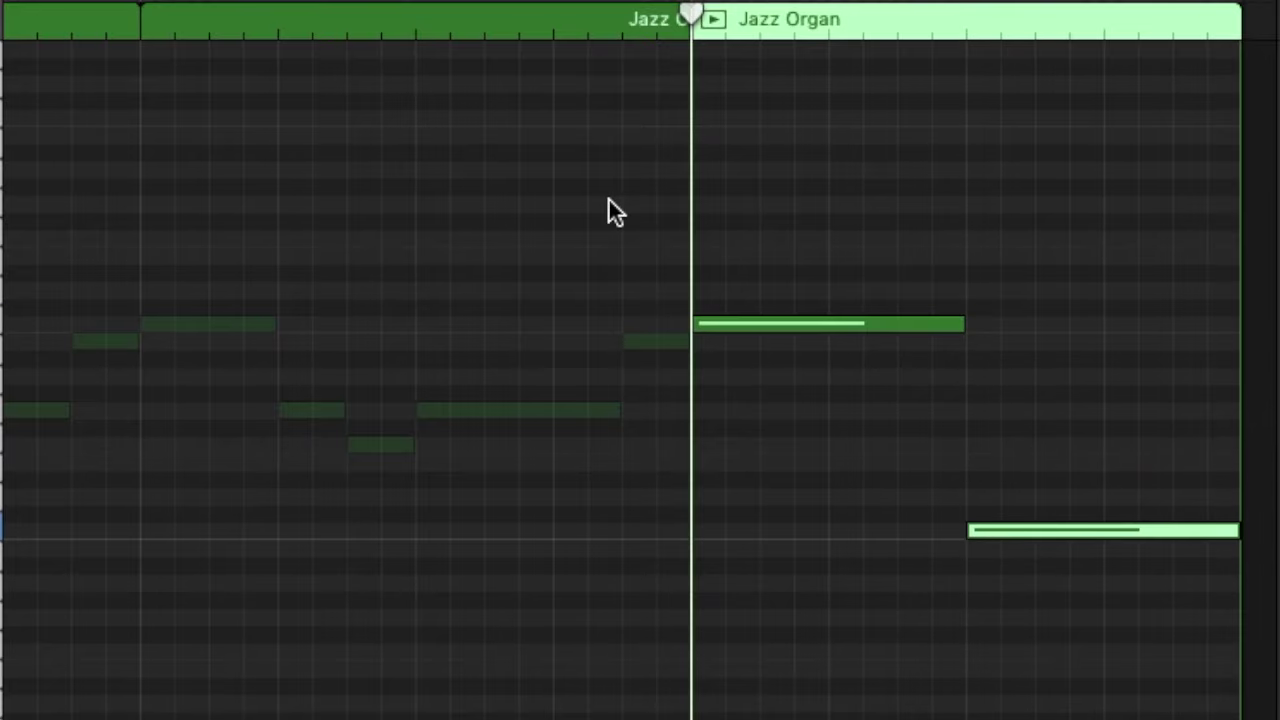
Play the arrangement from the beginning and move the playhead near its end to check how it finishes.
key(Return)
key(space)
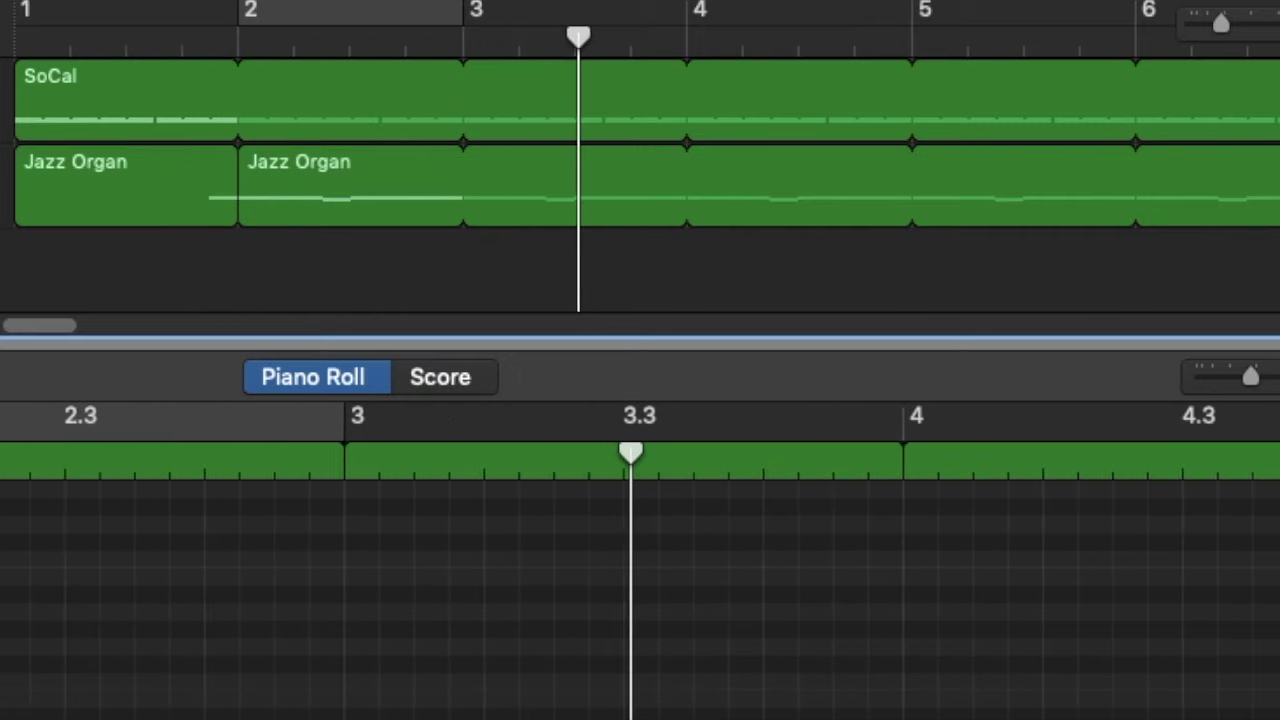
scroll(526, 123, right, 15)
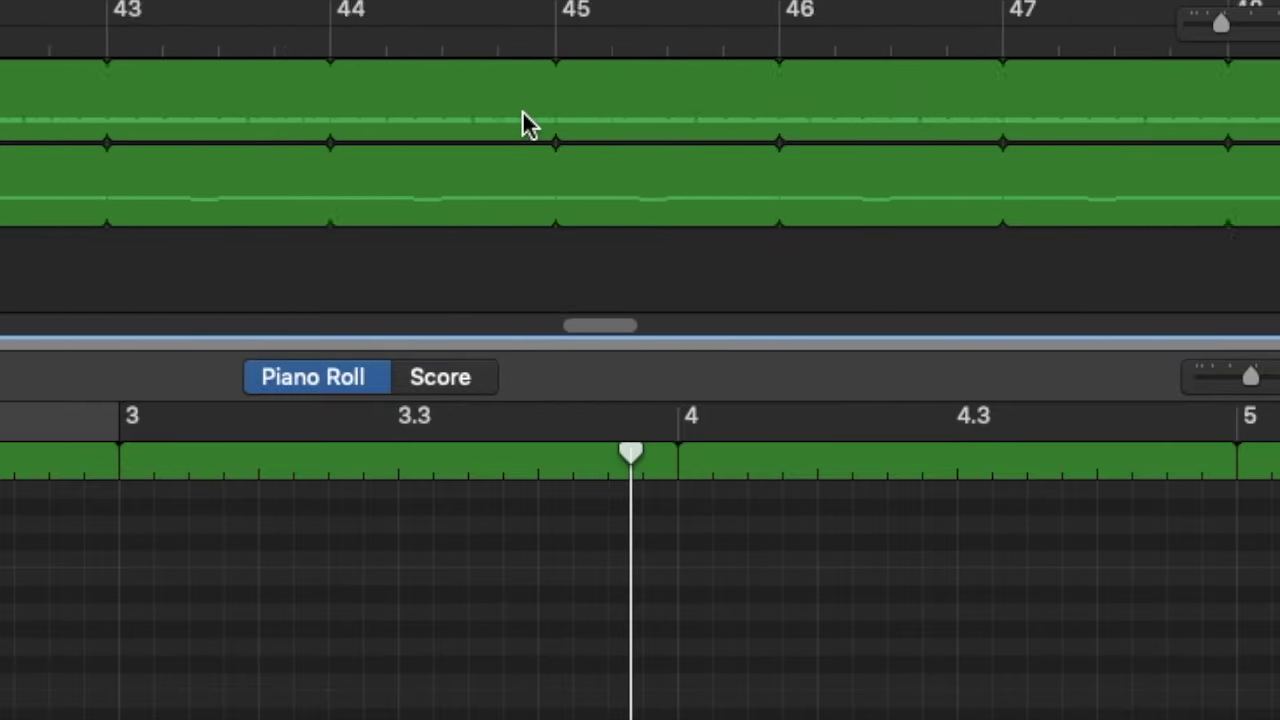
scroll(526, 123, right, 20)
drag(600, 35, 746, 38)
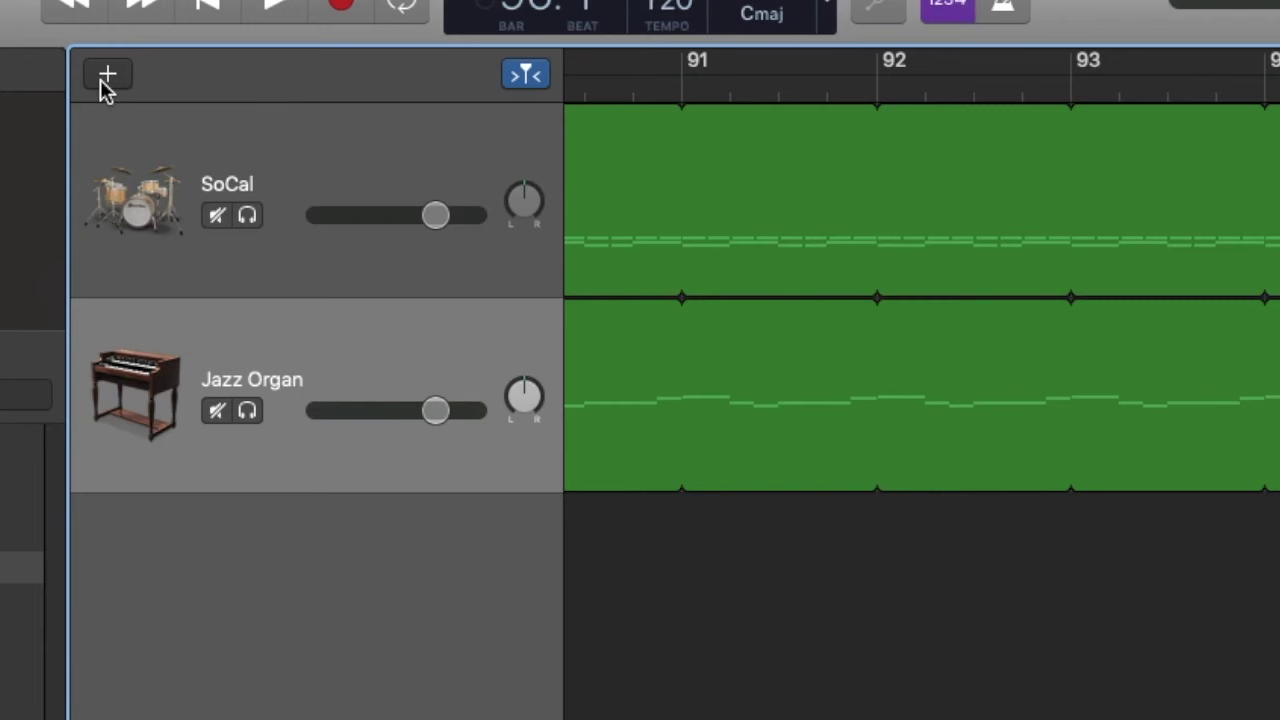
Create a microphone audio track using Input 1 with instrument monitoring enabled.
click(104, 77)
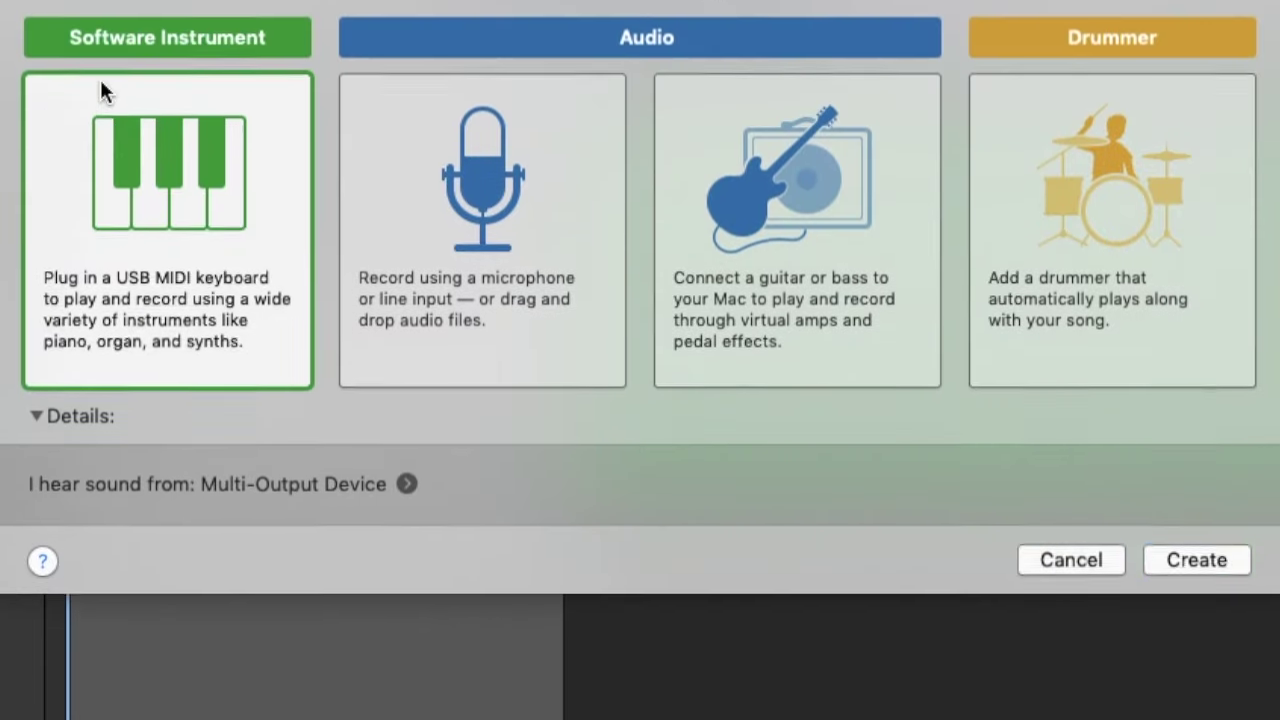
click(540, 250)
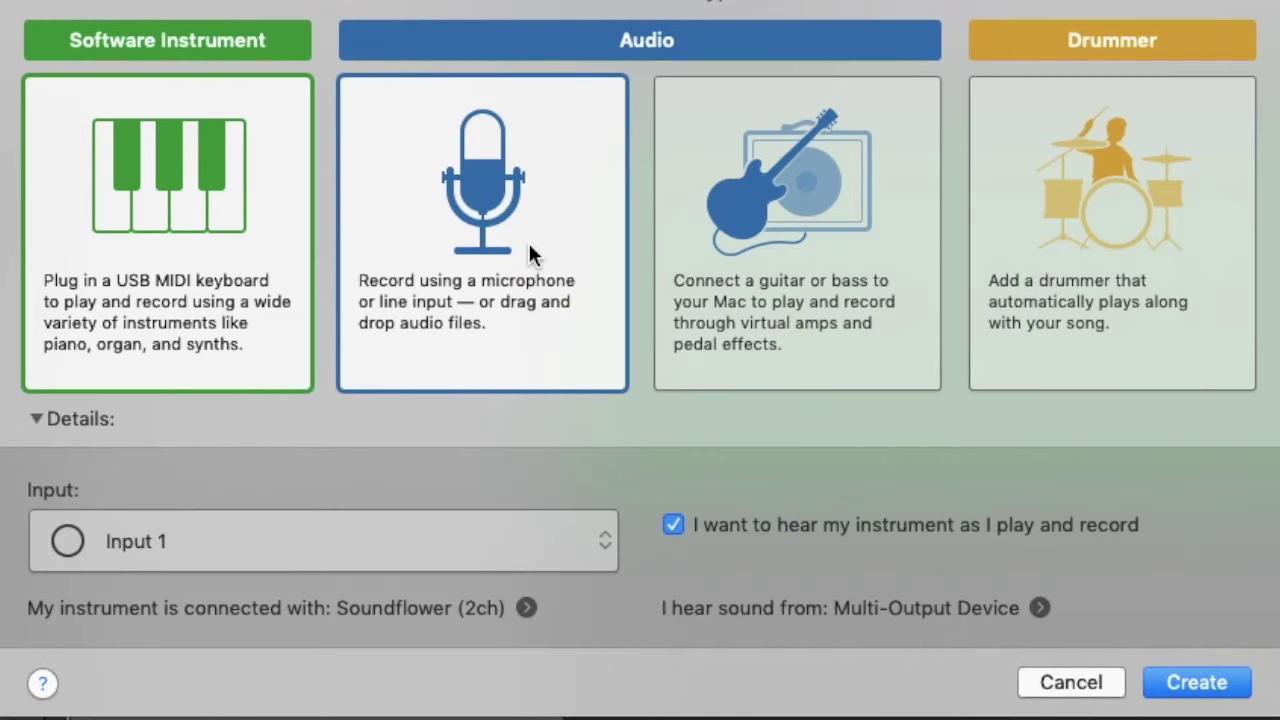
click(1197, 684)
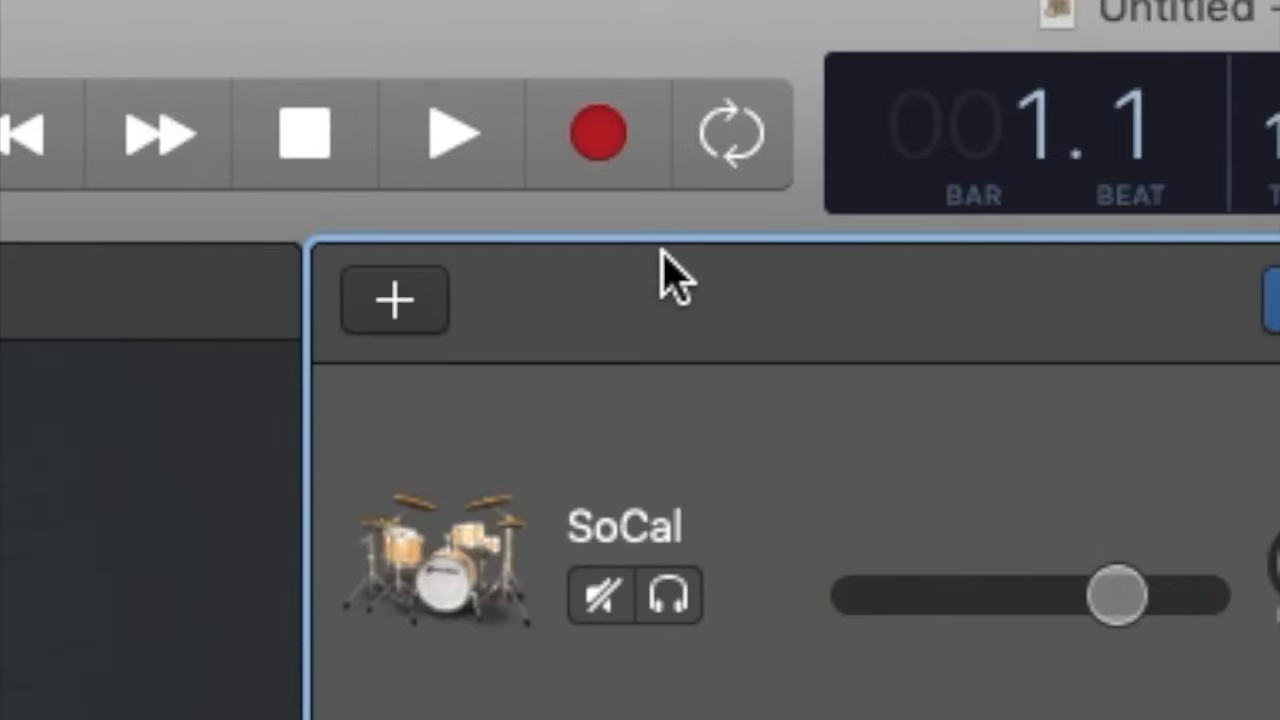
Record a take on Audio 1 from bar 1 to about bar 96 and trim its silent tail back to bar 94.
click(598, 133)
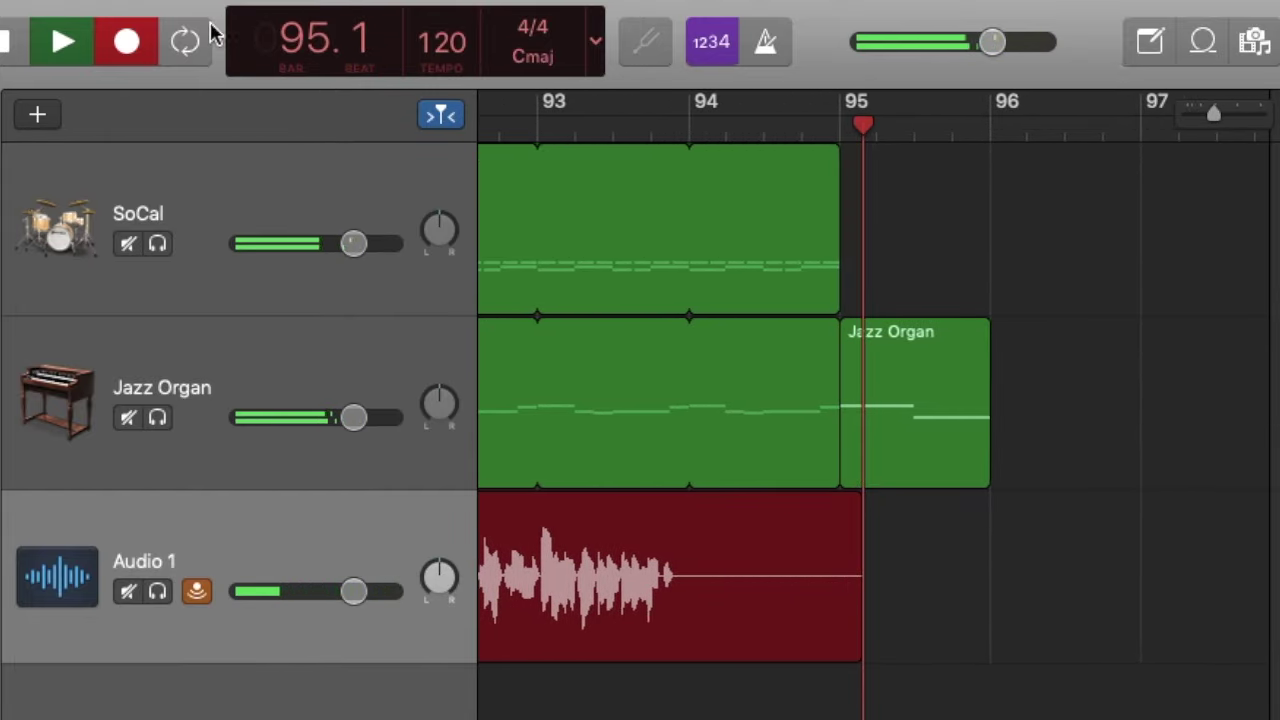
click(121, 46)
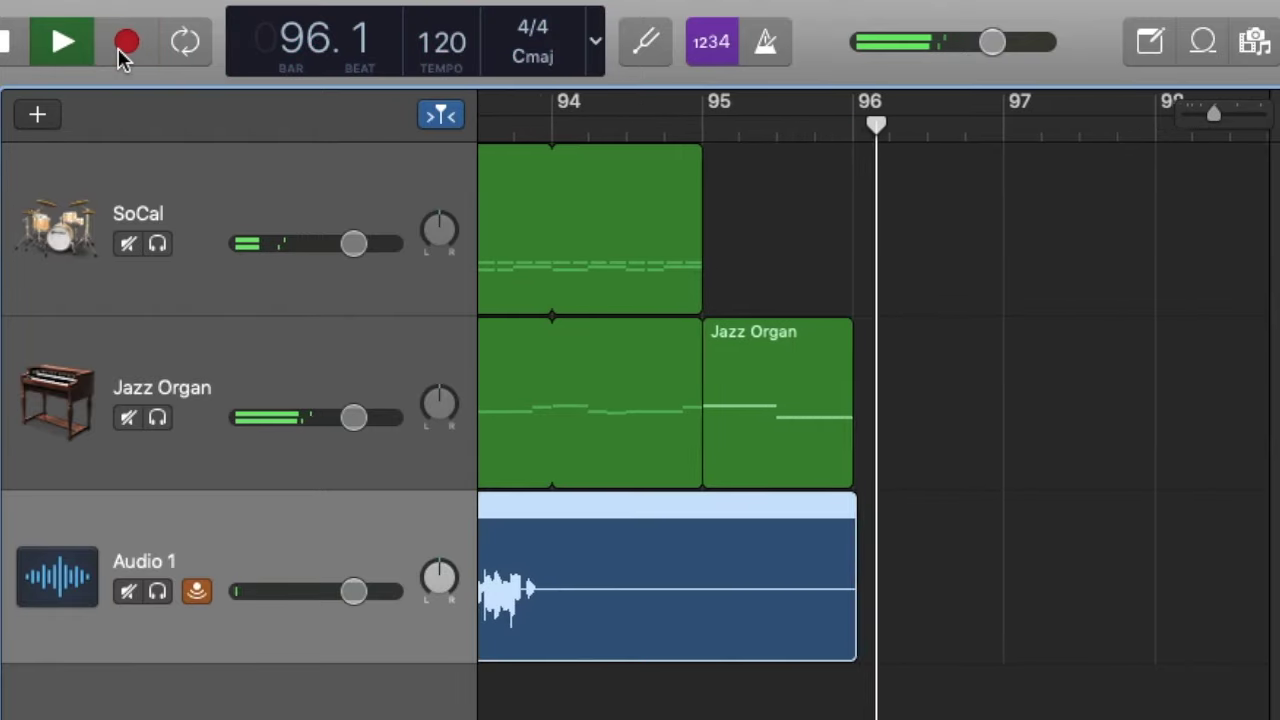
click(71, 39)
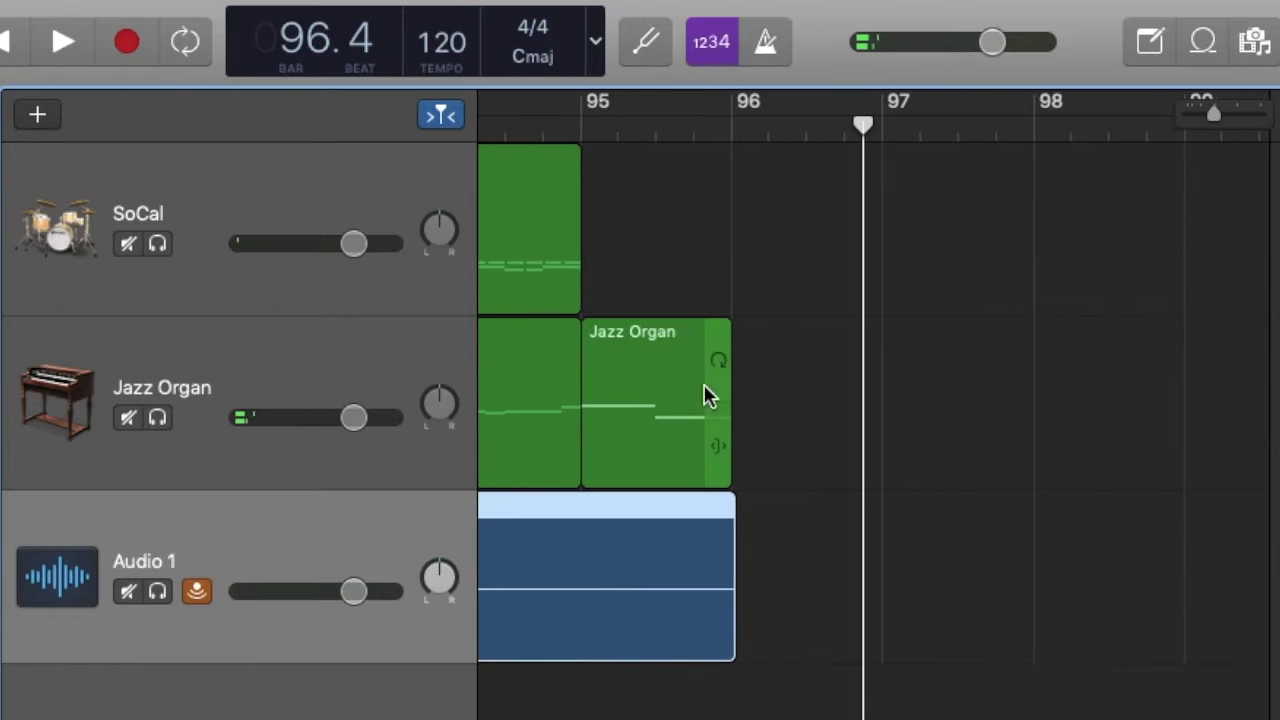
scroll(700, 392, left, 5)
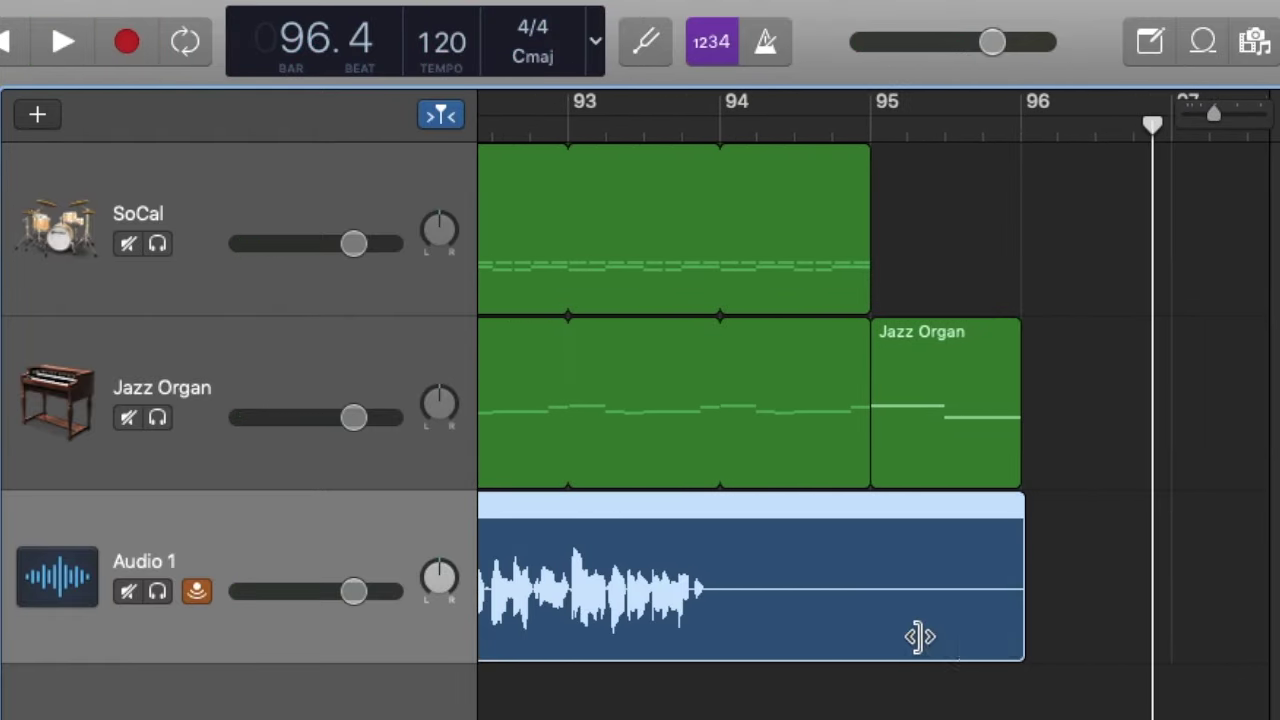
drag(981, 637, 716, 625)
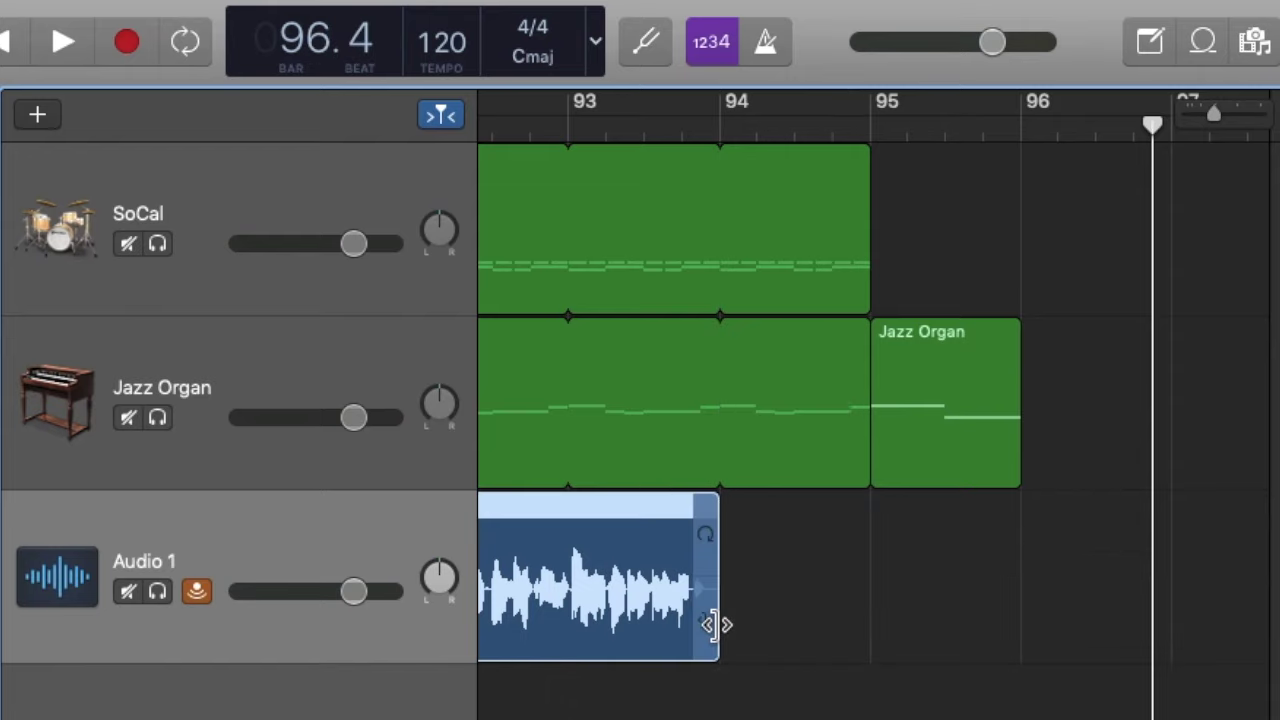